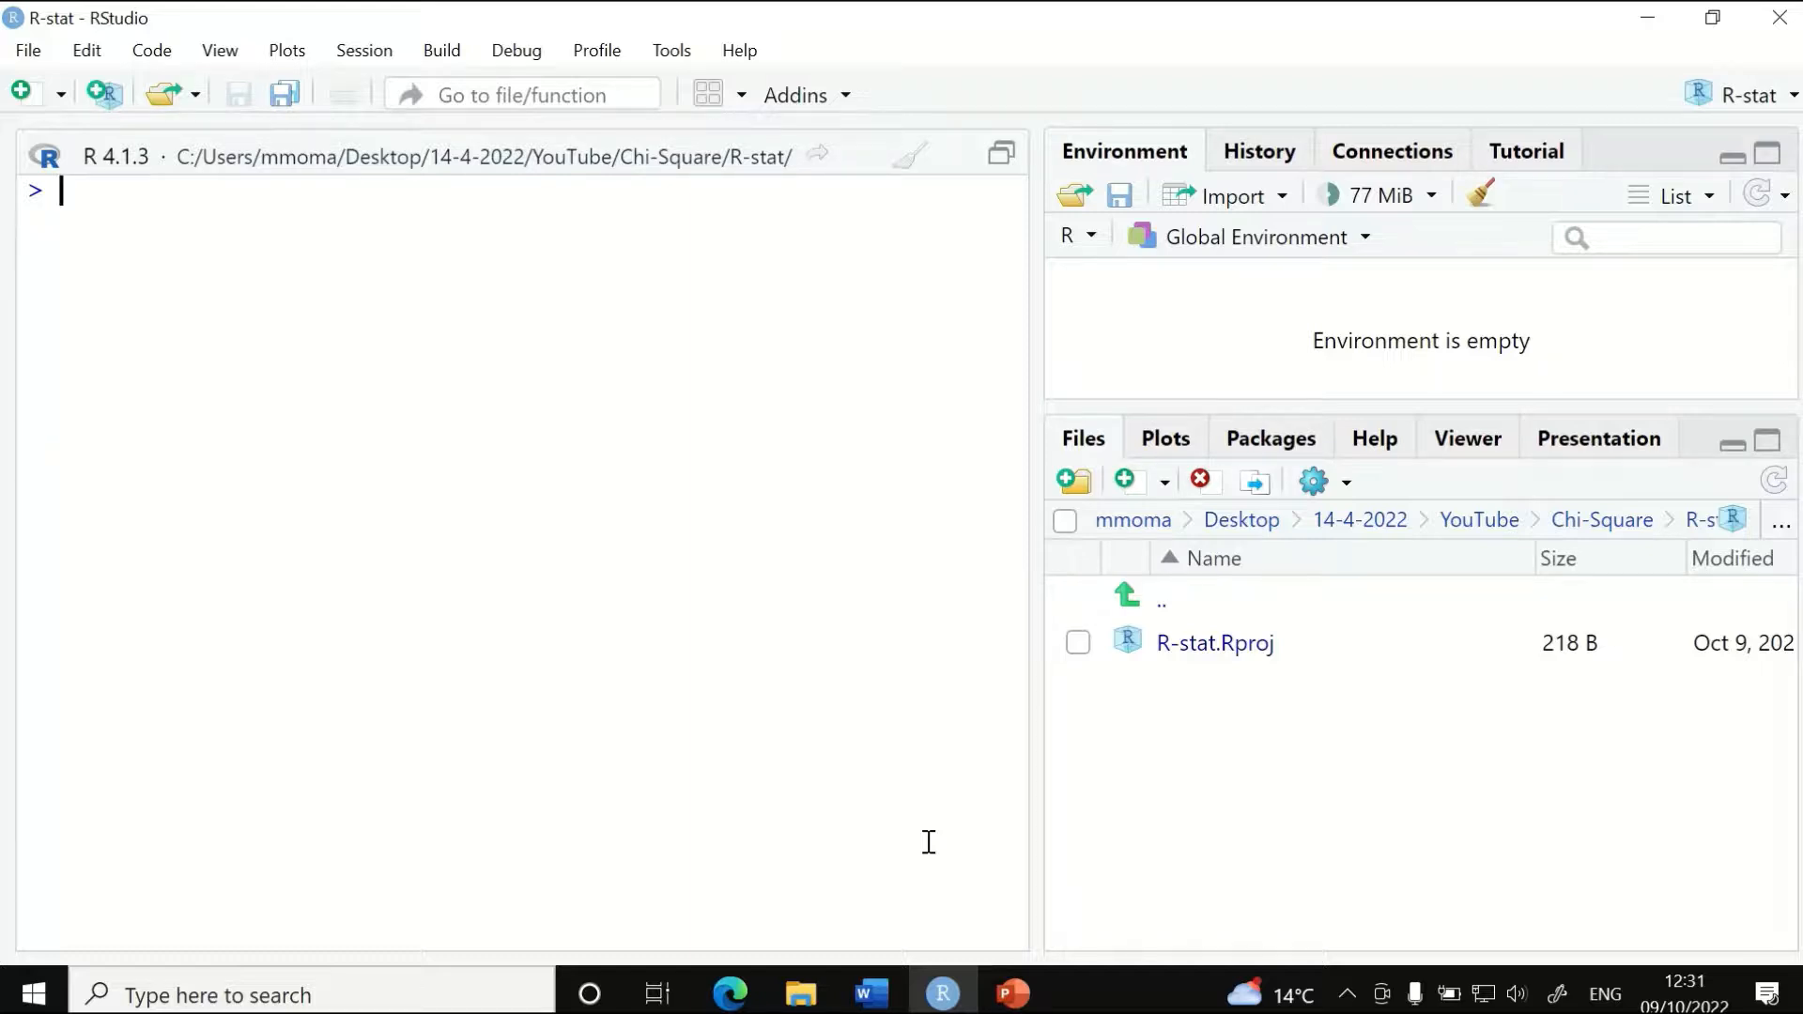
Step: Create the vector x of observed counts in the console with x <- c(34,54,42,70)
text(x <- c()
text(34,54,)
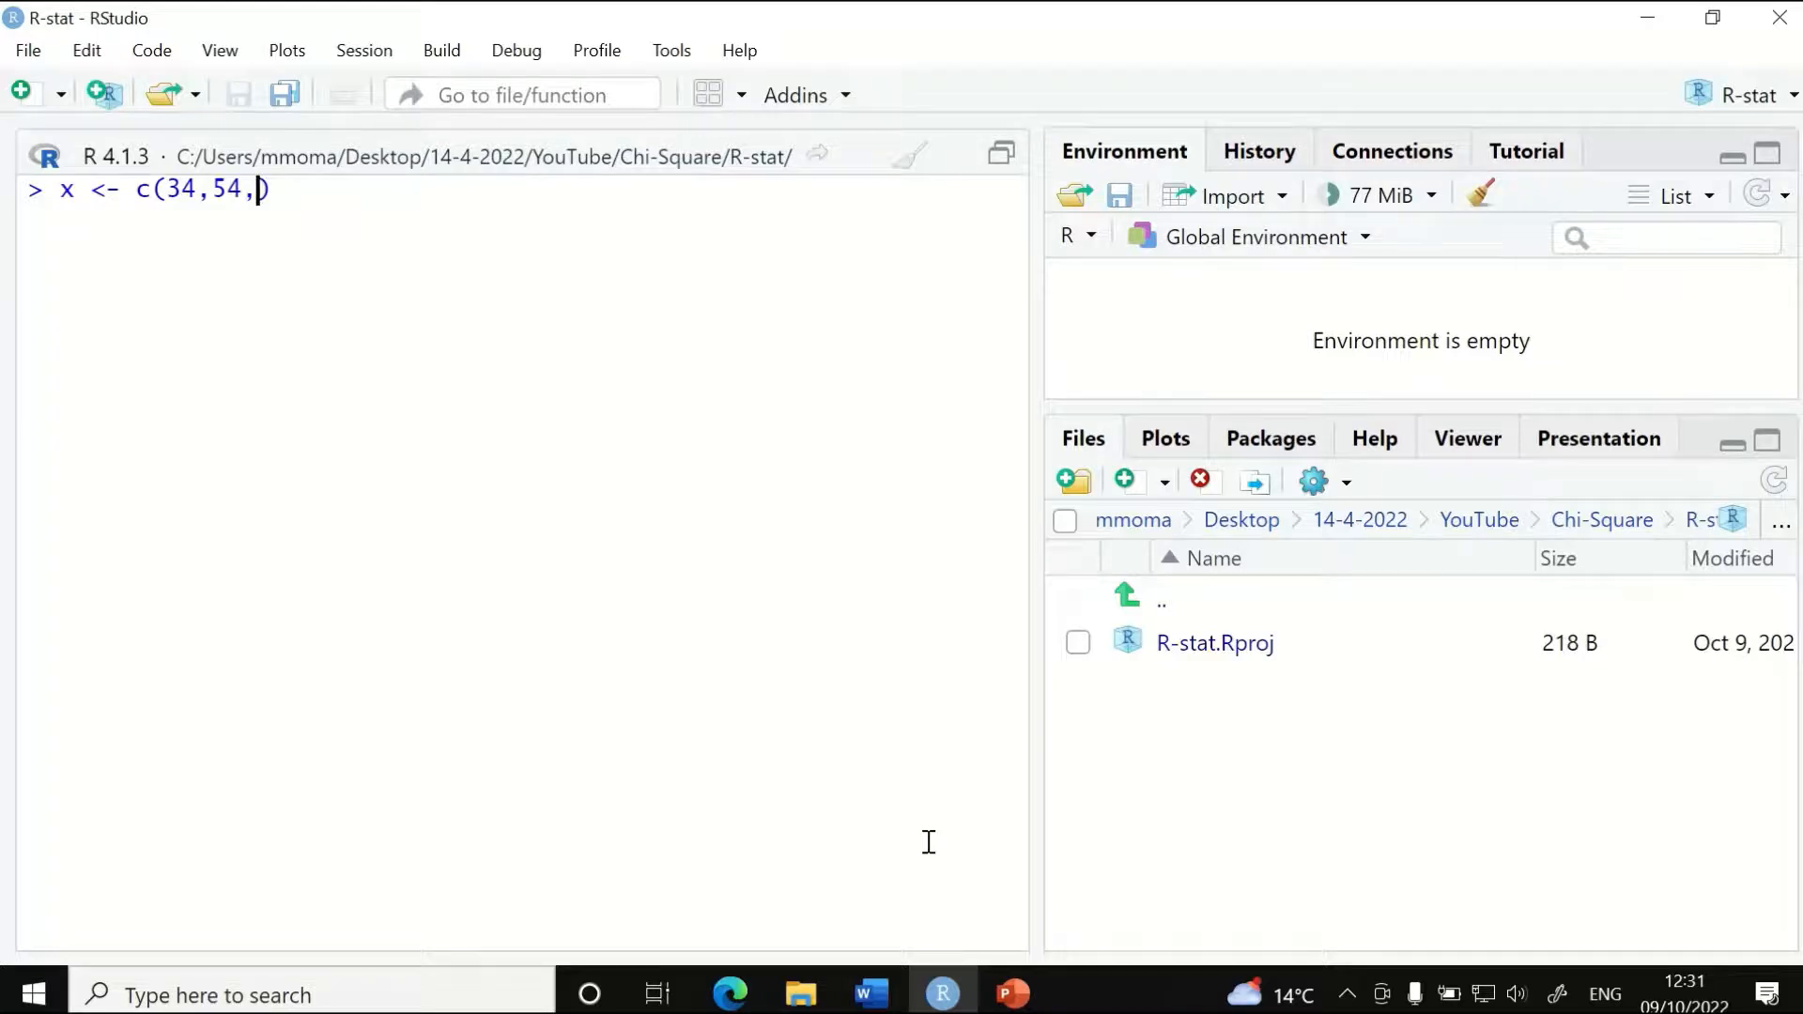
text(42,70)
key(Right)
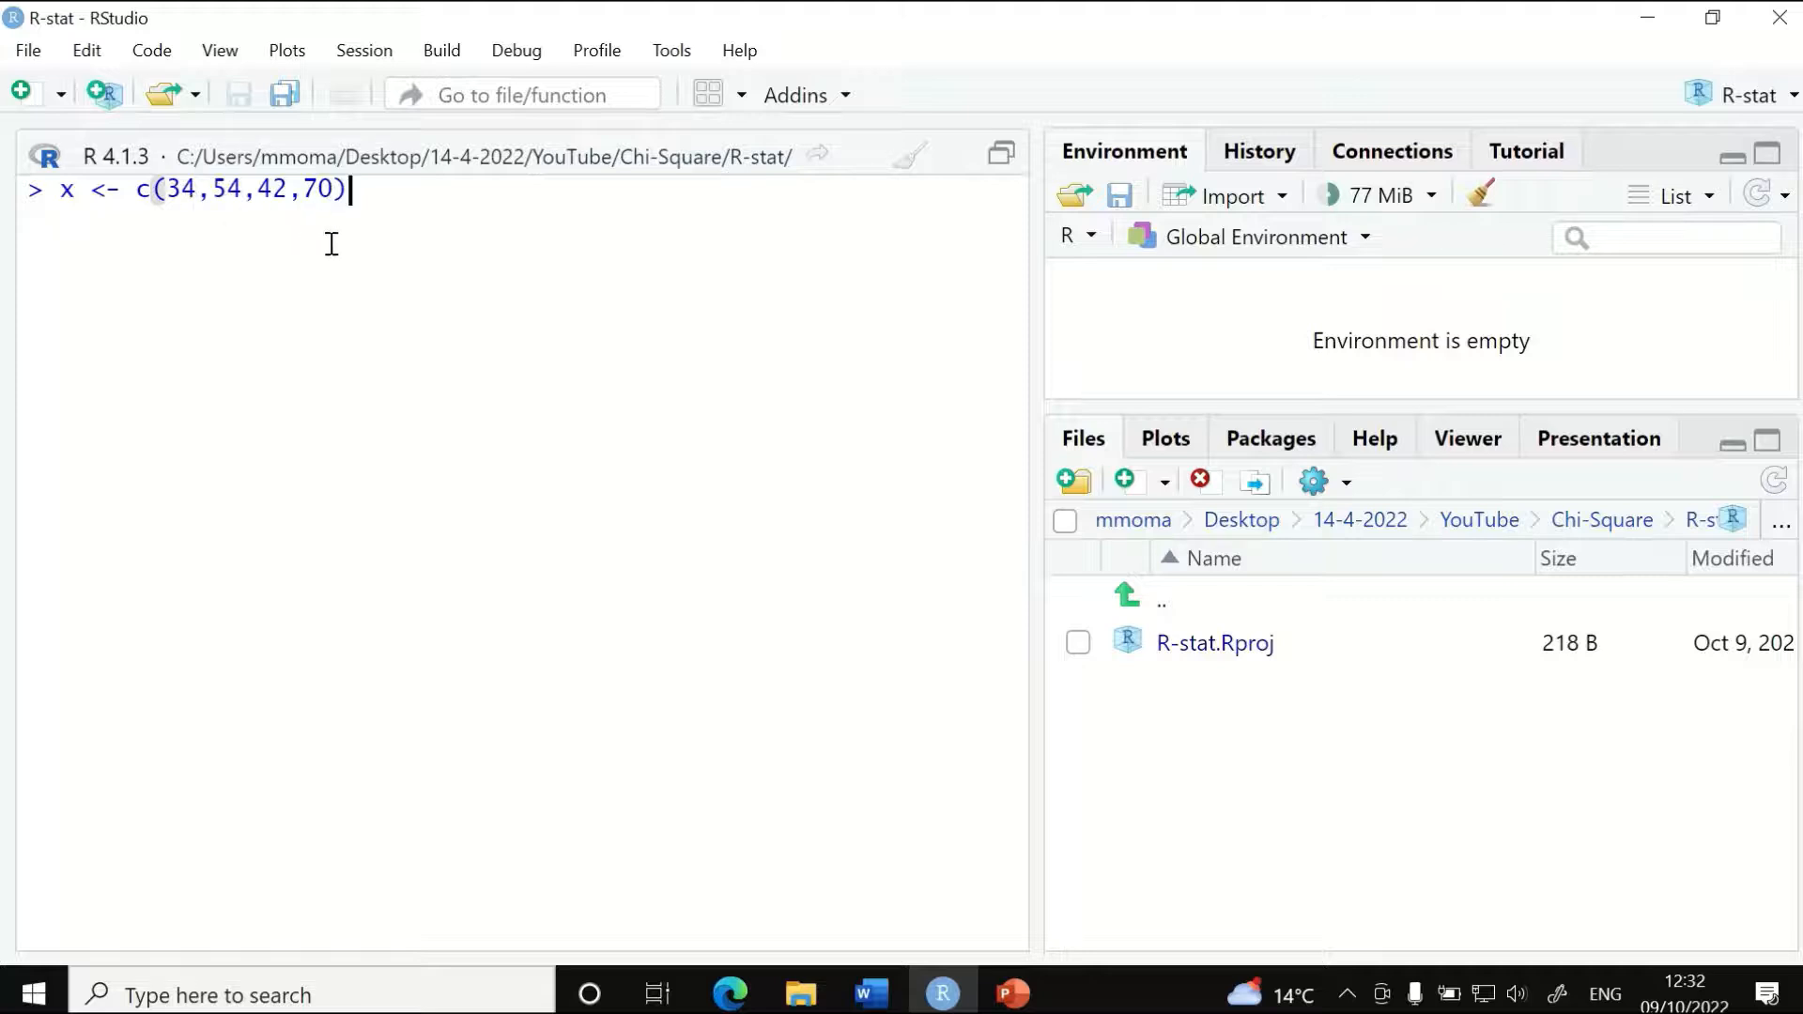
key(Return)
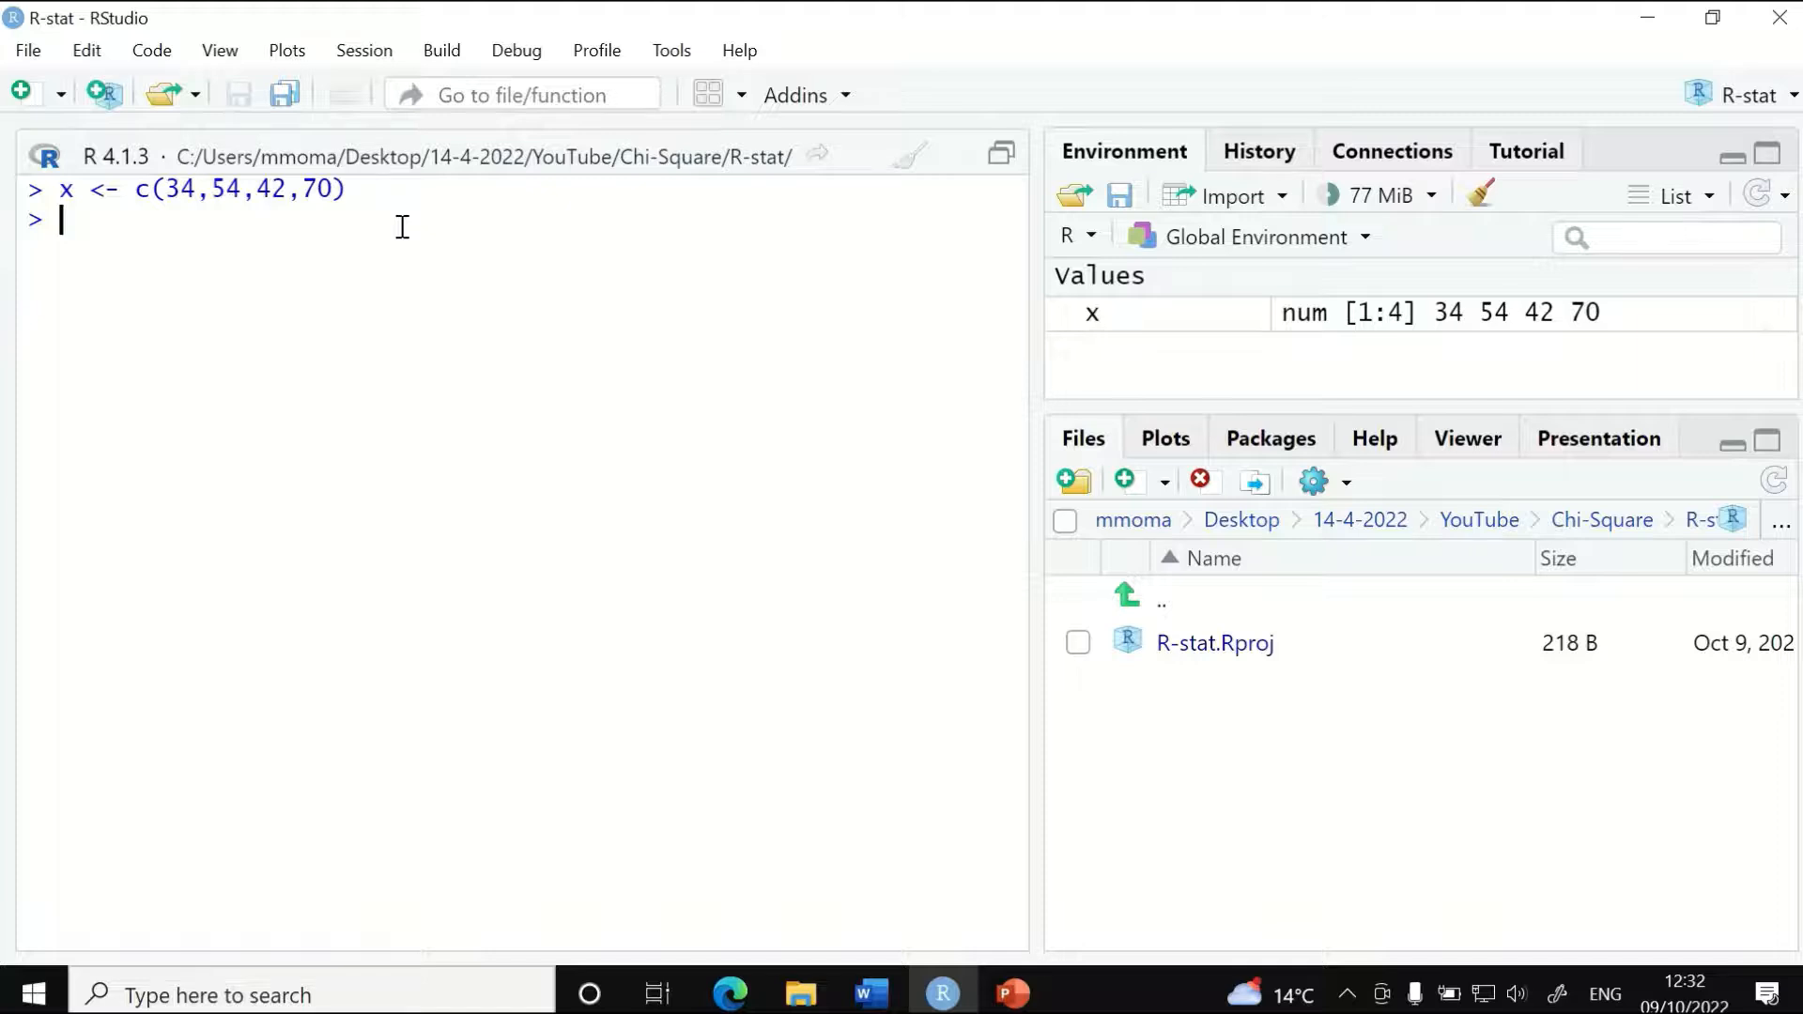
Step: Create the vector y of equal expected probabilities with y <- c(.25,.25,.25,.25)
text(y )
text(<-)
text( c()
text(.2)
text(5,.2)
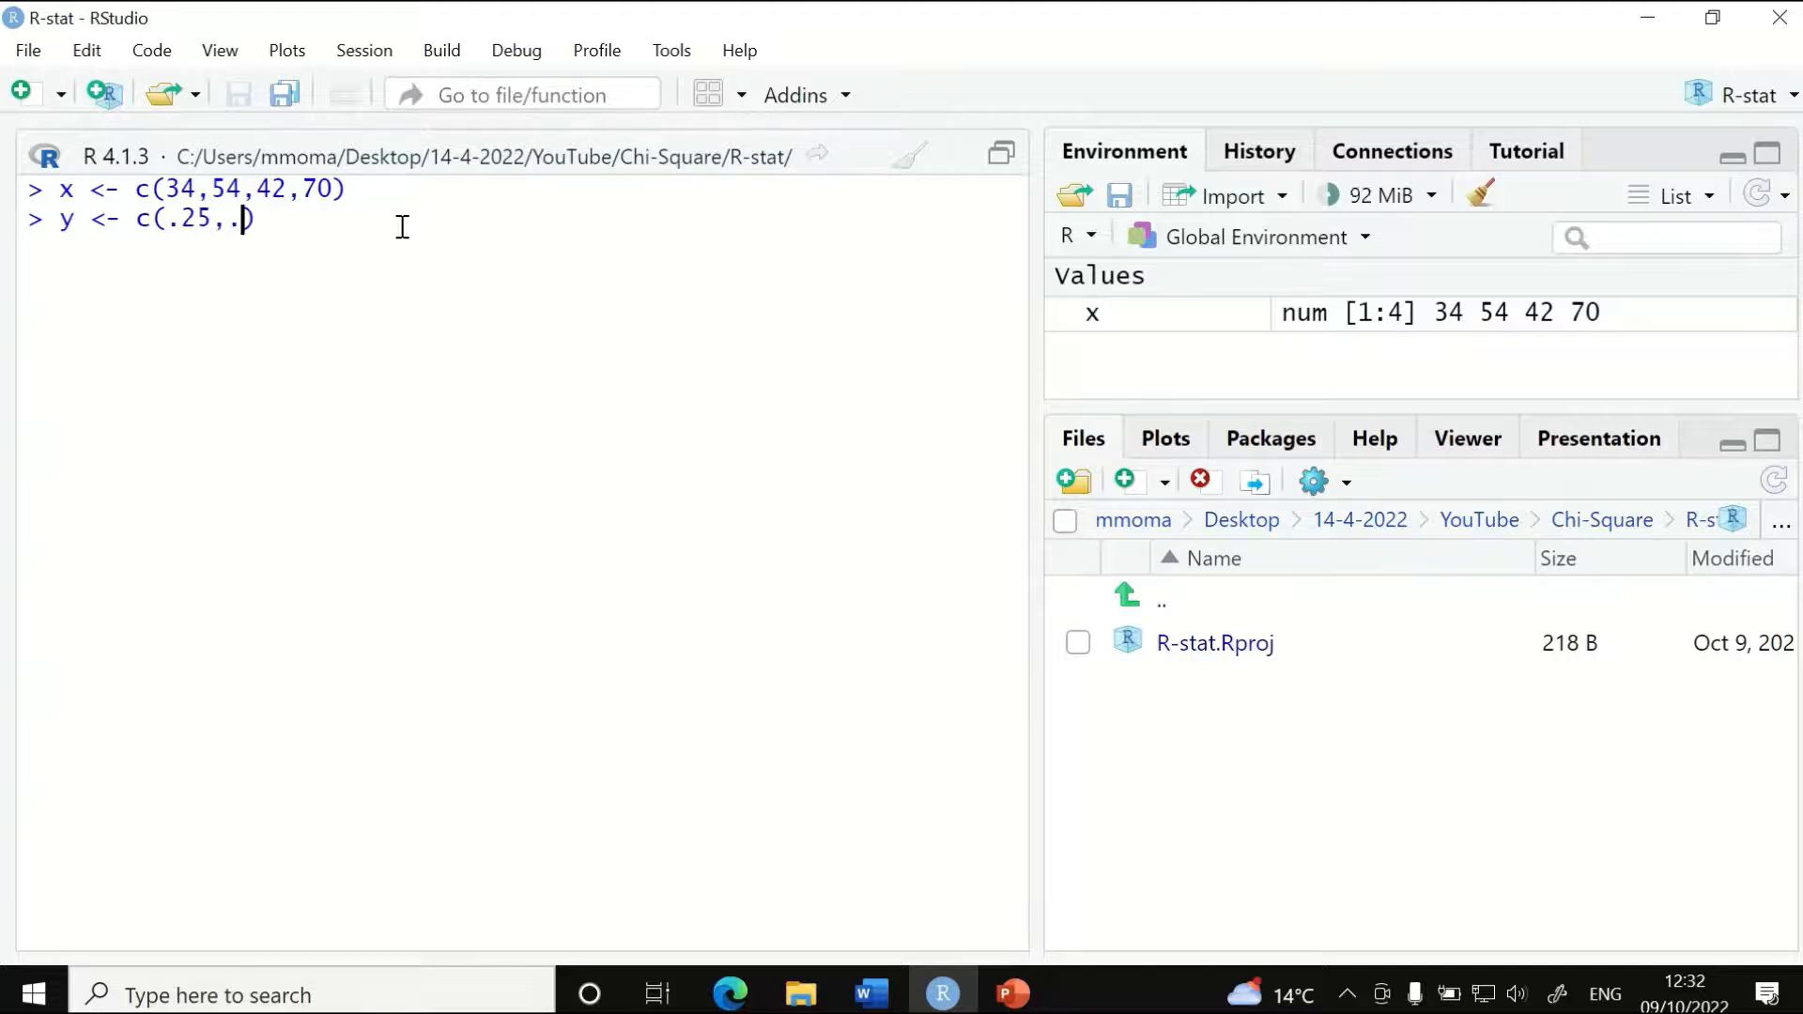
text(5.25)
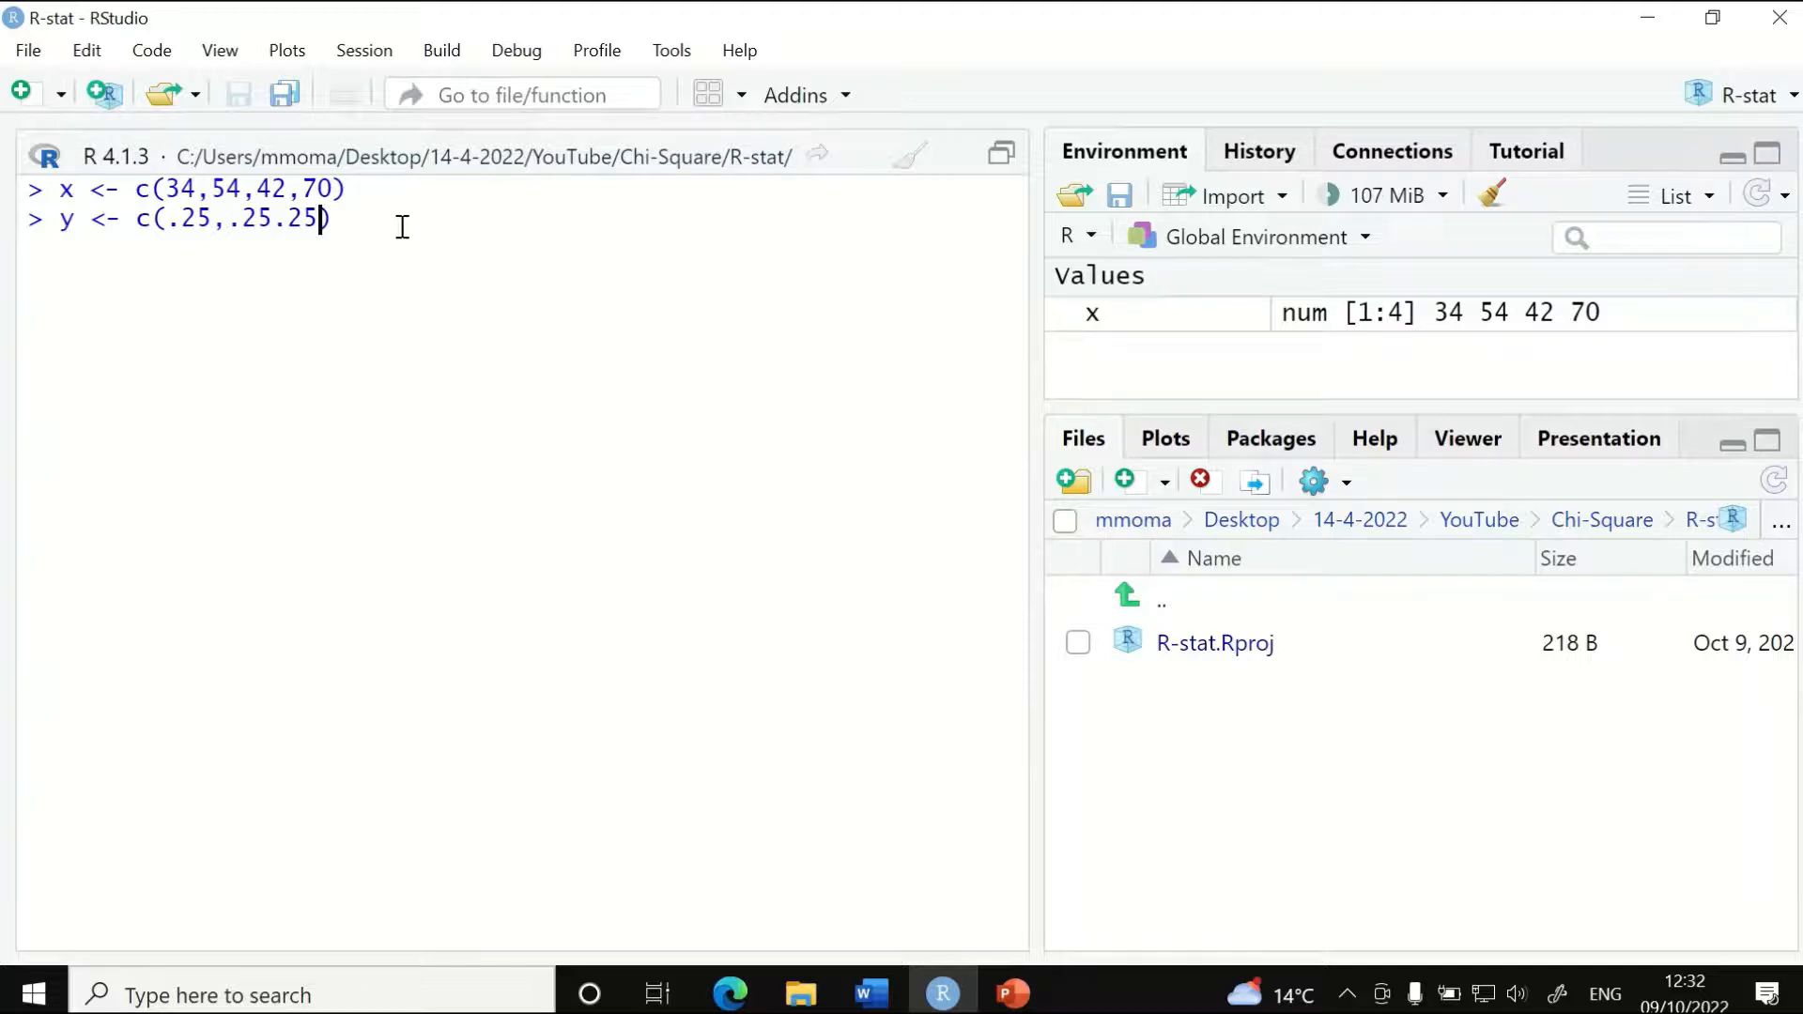
text(,)
click(275, 218)
text(,)
click(374, 219)
text(.25))
click(476, 211)
key(BackSpace)
key(BackSpace)
click(301, 211)
key(BackSpace)
click(449, 218)
key(Return)
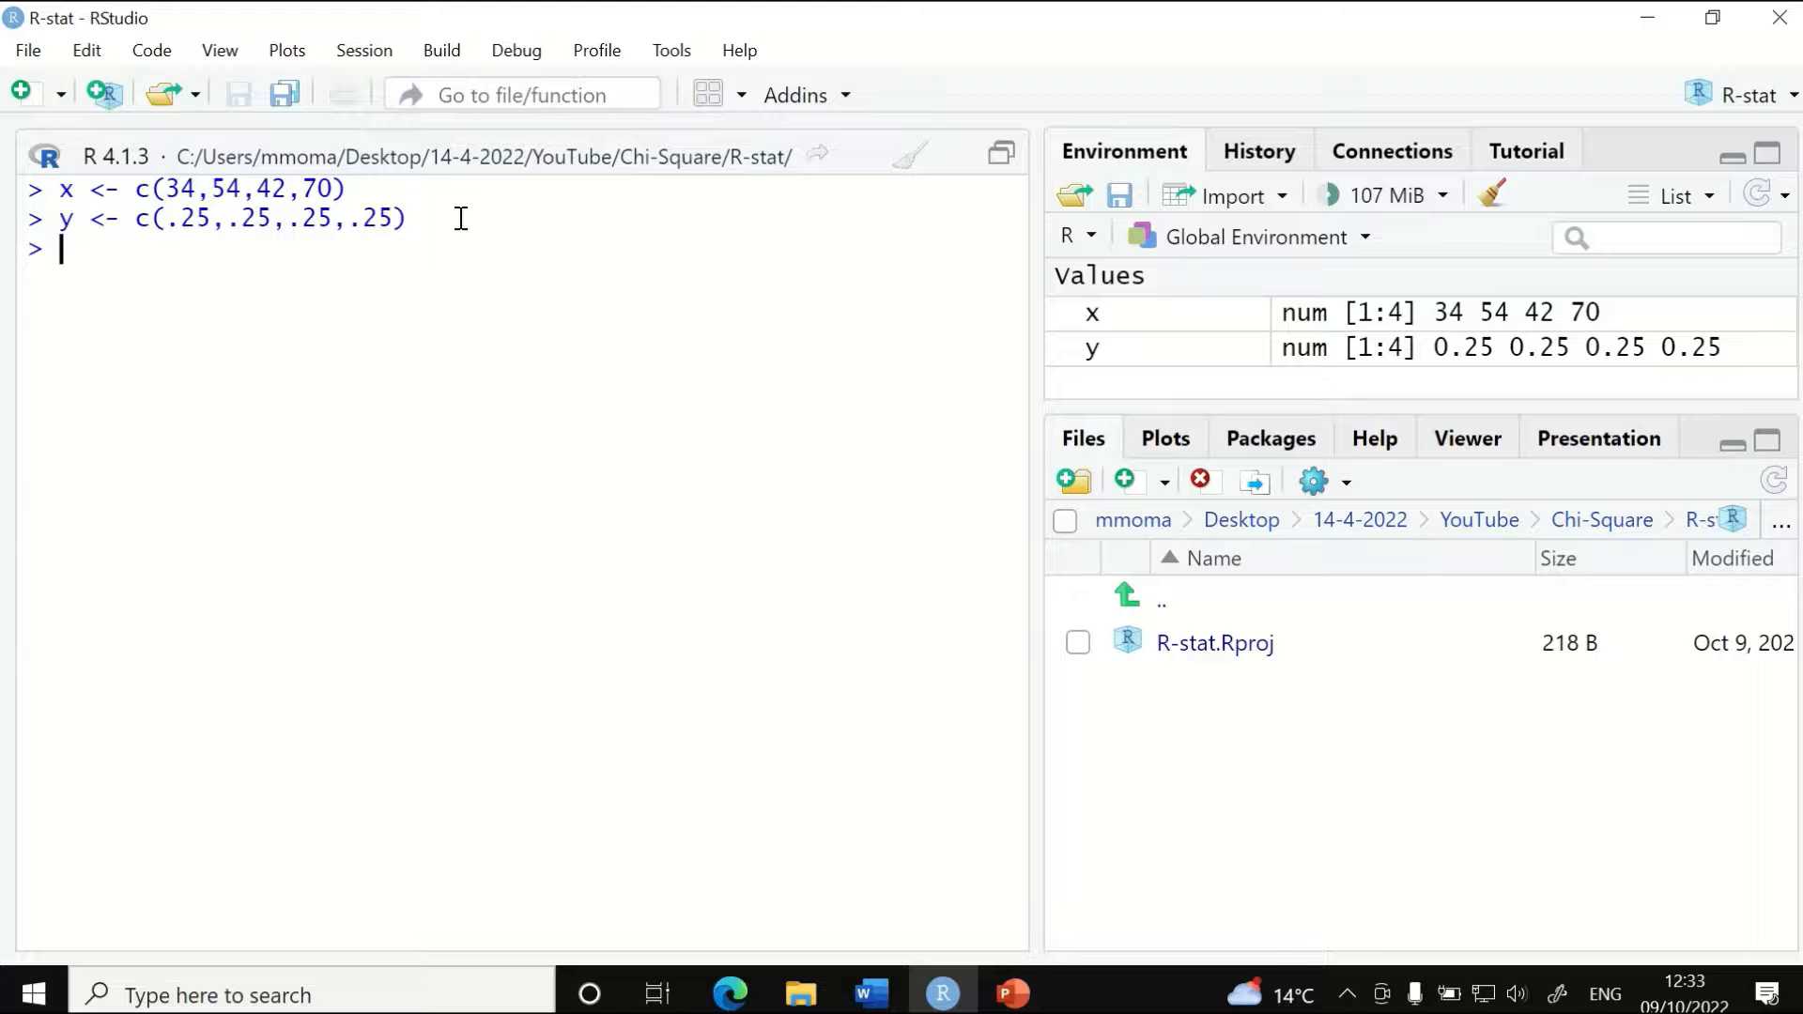
Step: Run a chi-squared goodness-of-fit test of x against the probabilities in y with chisq.test(x, p=y)
text(chisq.)
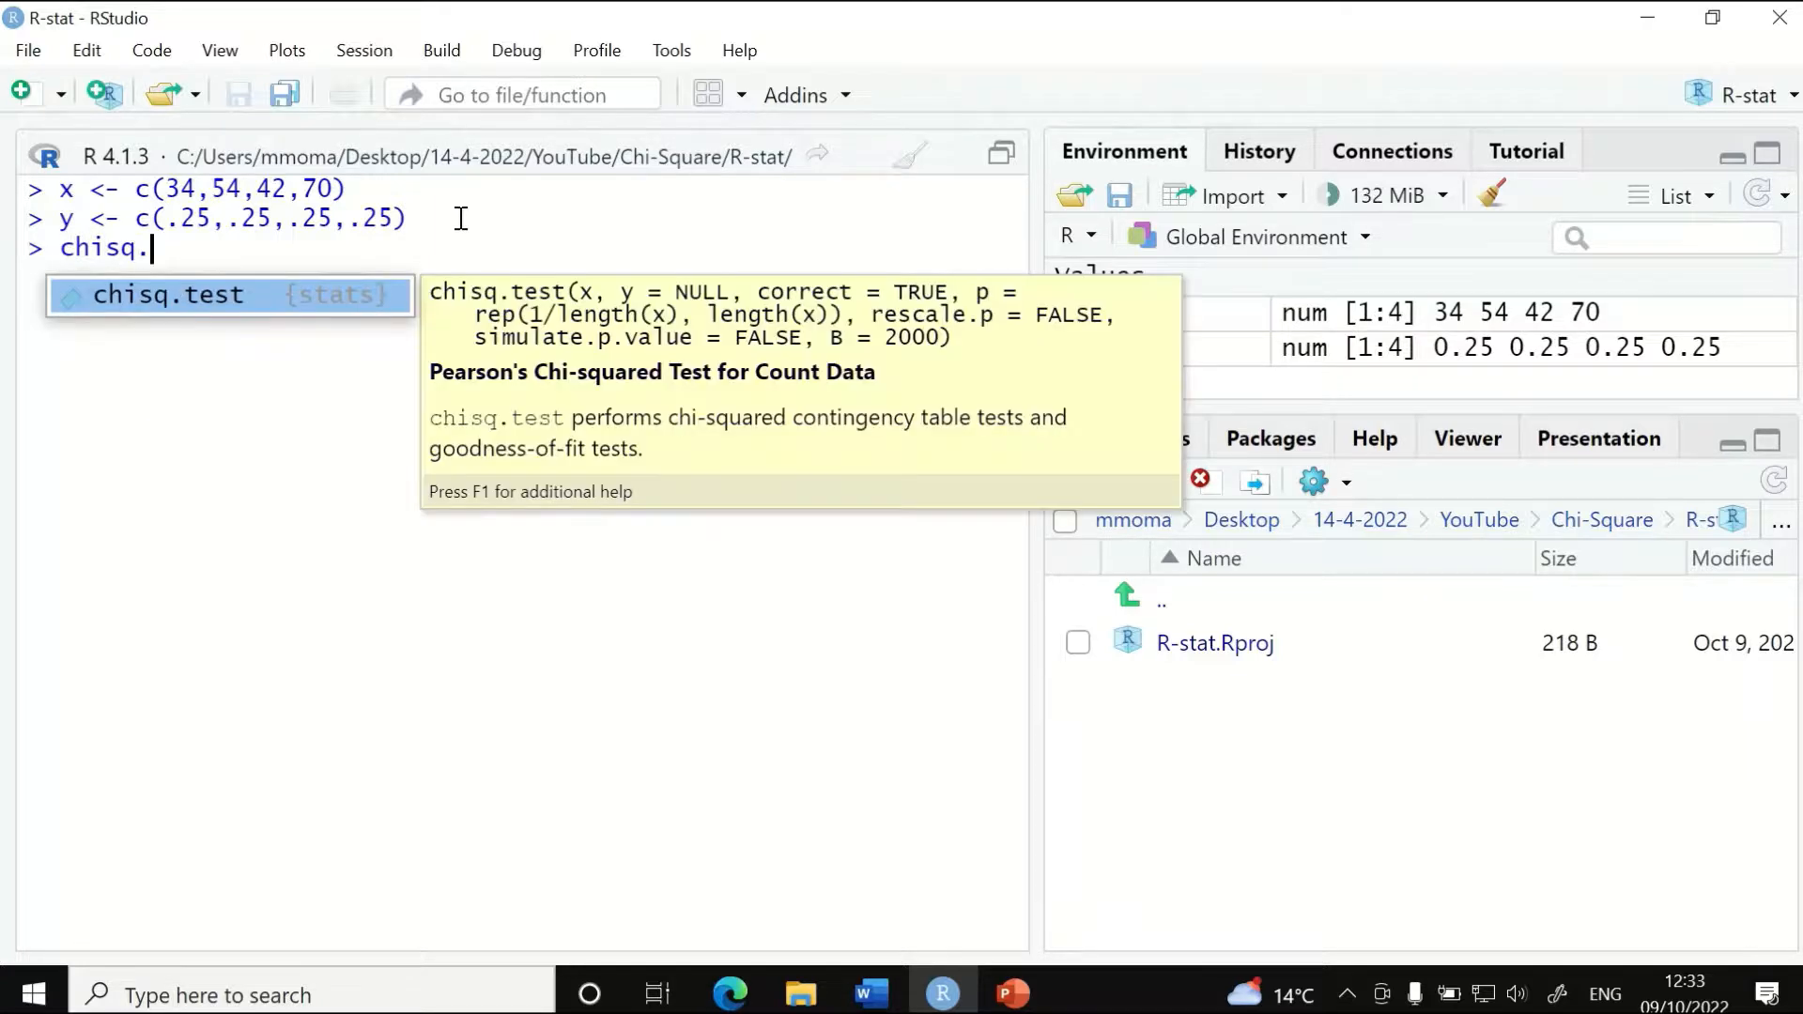
text(test)
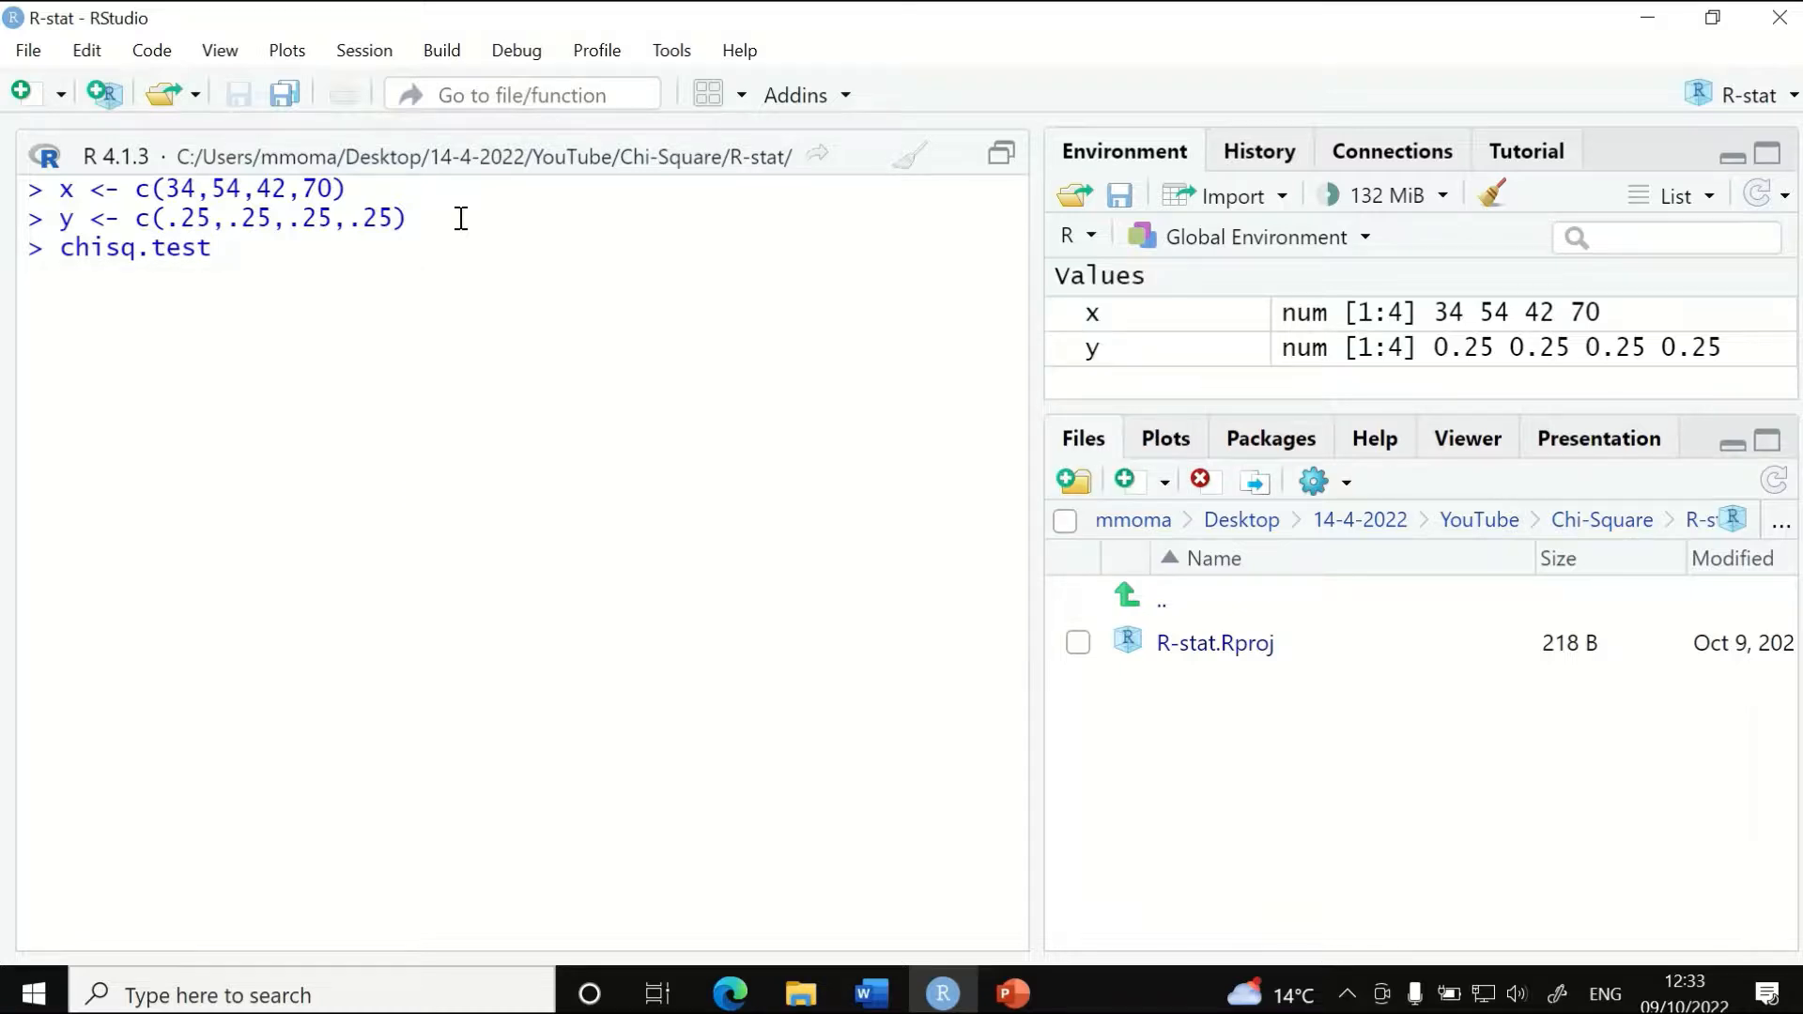
text(()
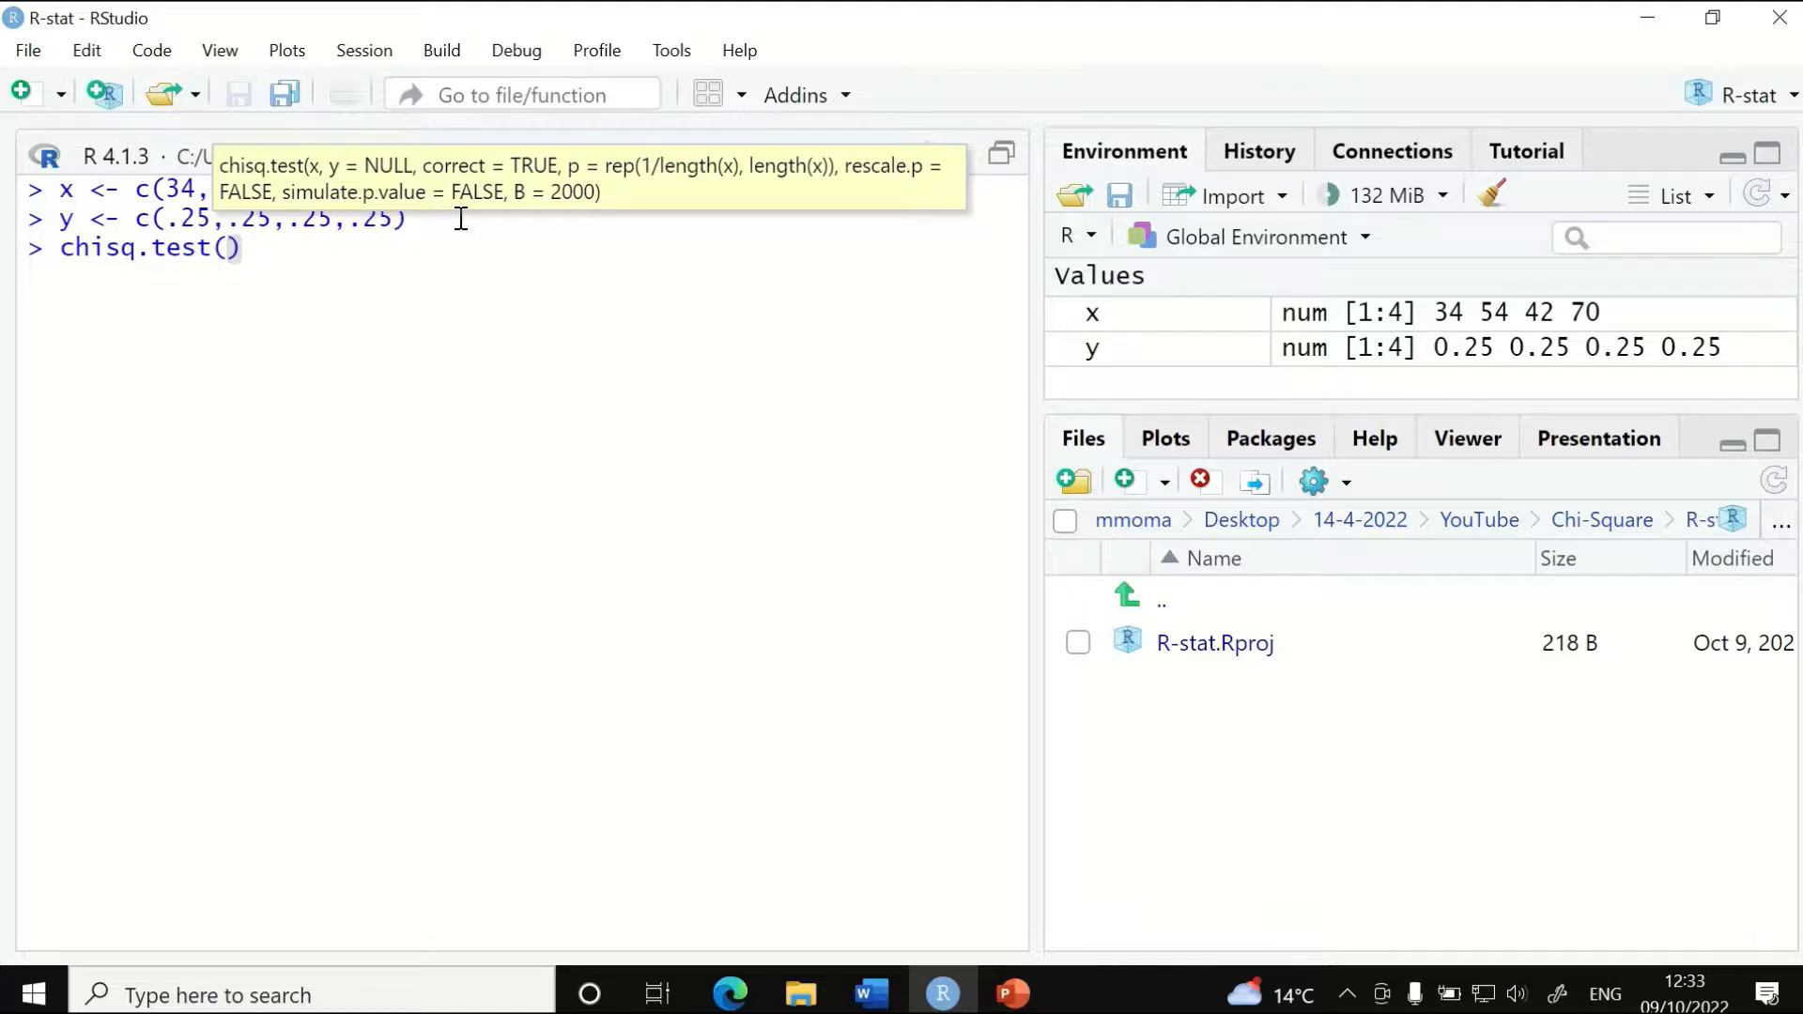
text(x, p=y))
key(Return)
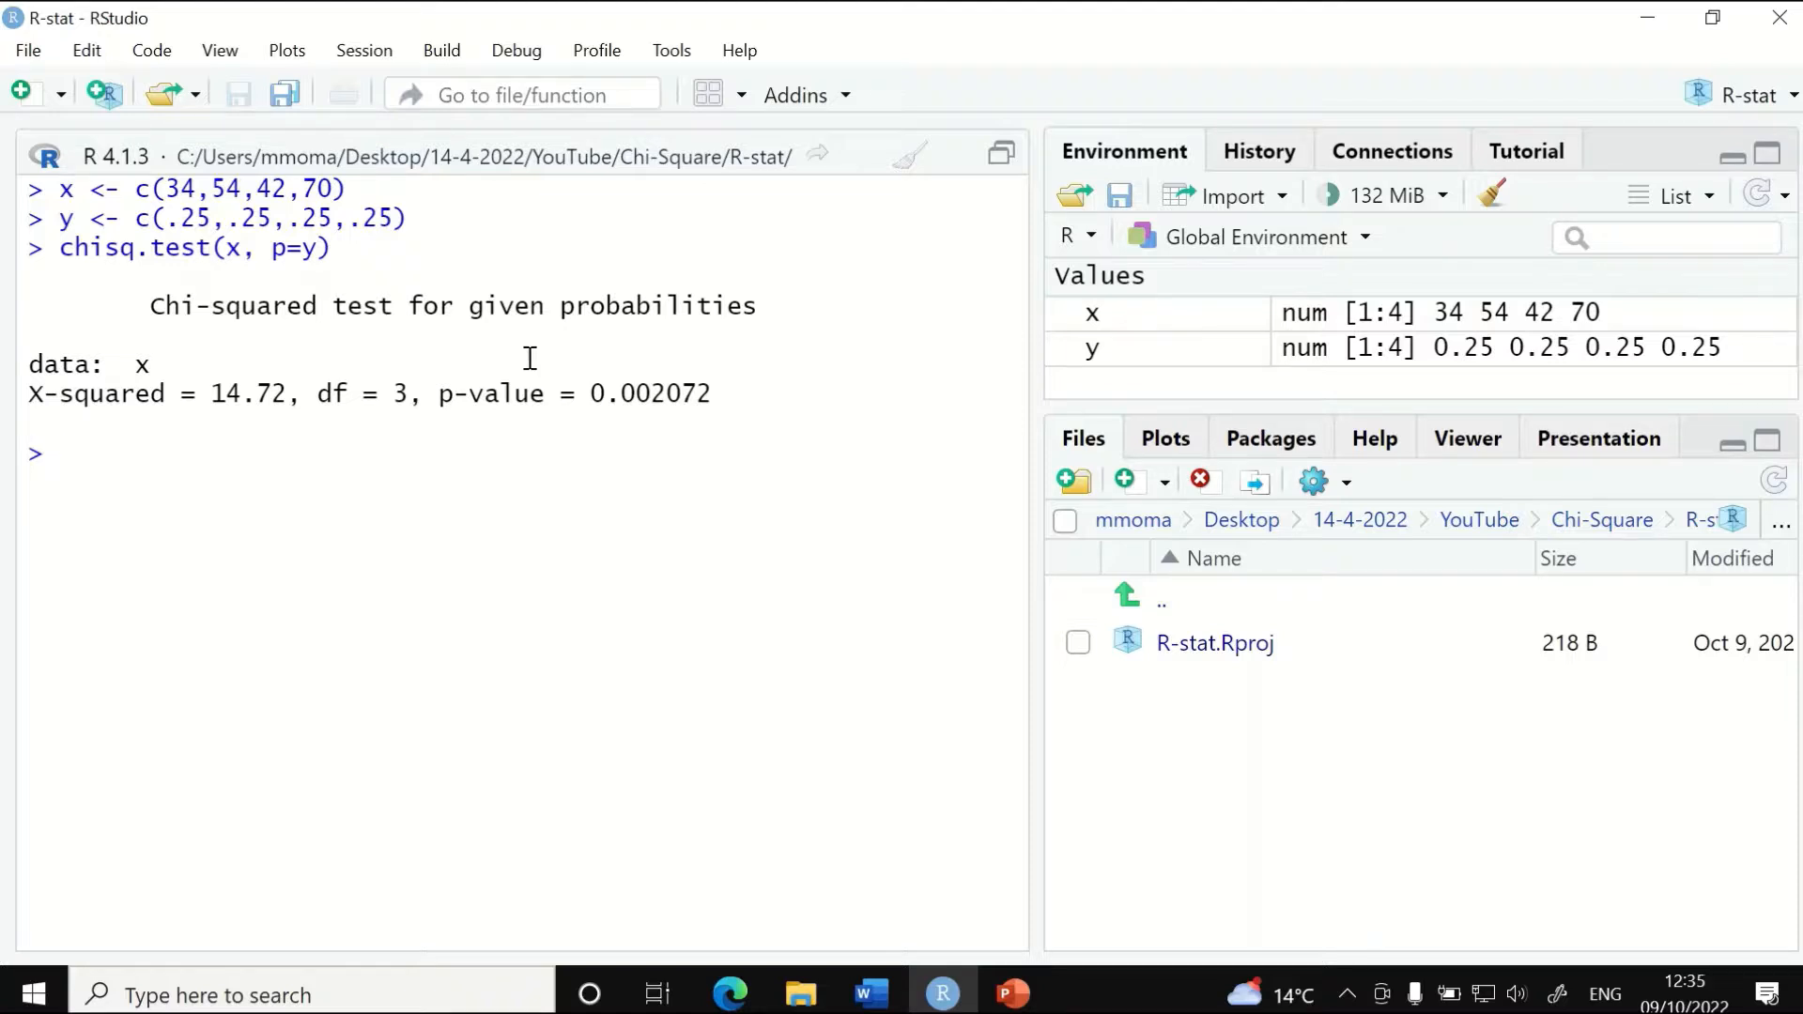
Step: Create the vector z of unequal expected probabilities with z <- c(.1,.2,.3,.4)
text(z <- c()
text(.1,.2,.3,.4)
key(Return)
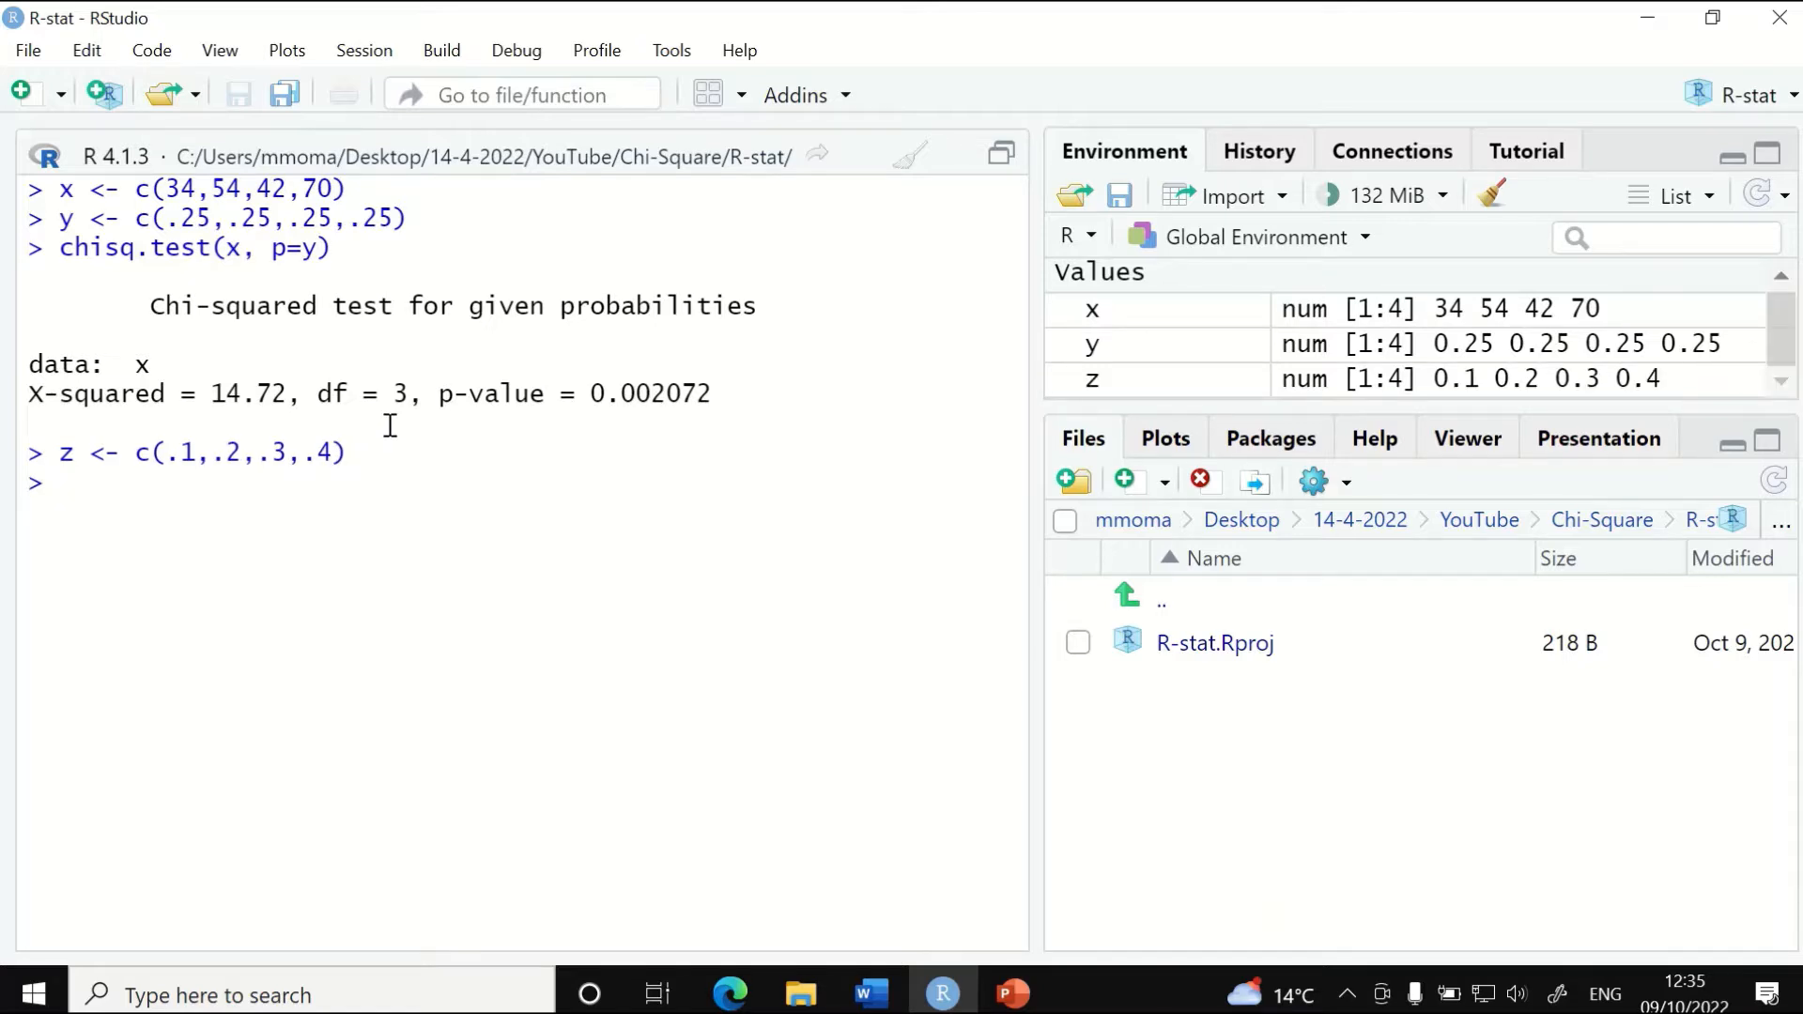
Step: Run a chi-squared goodness-of-fit test of x against the probabilities in z with chisq.test(x, p=z)
text(chis)
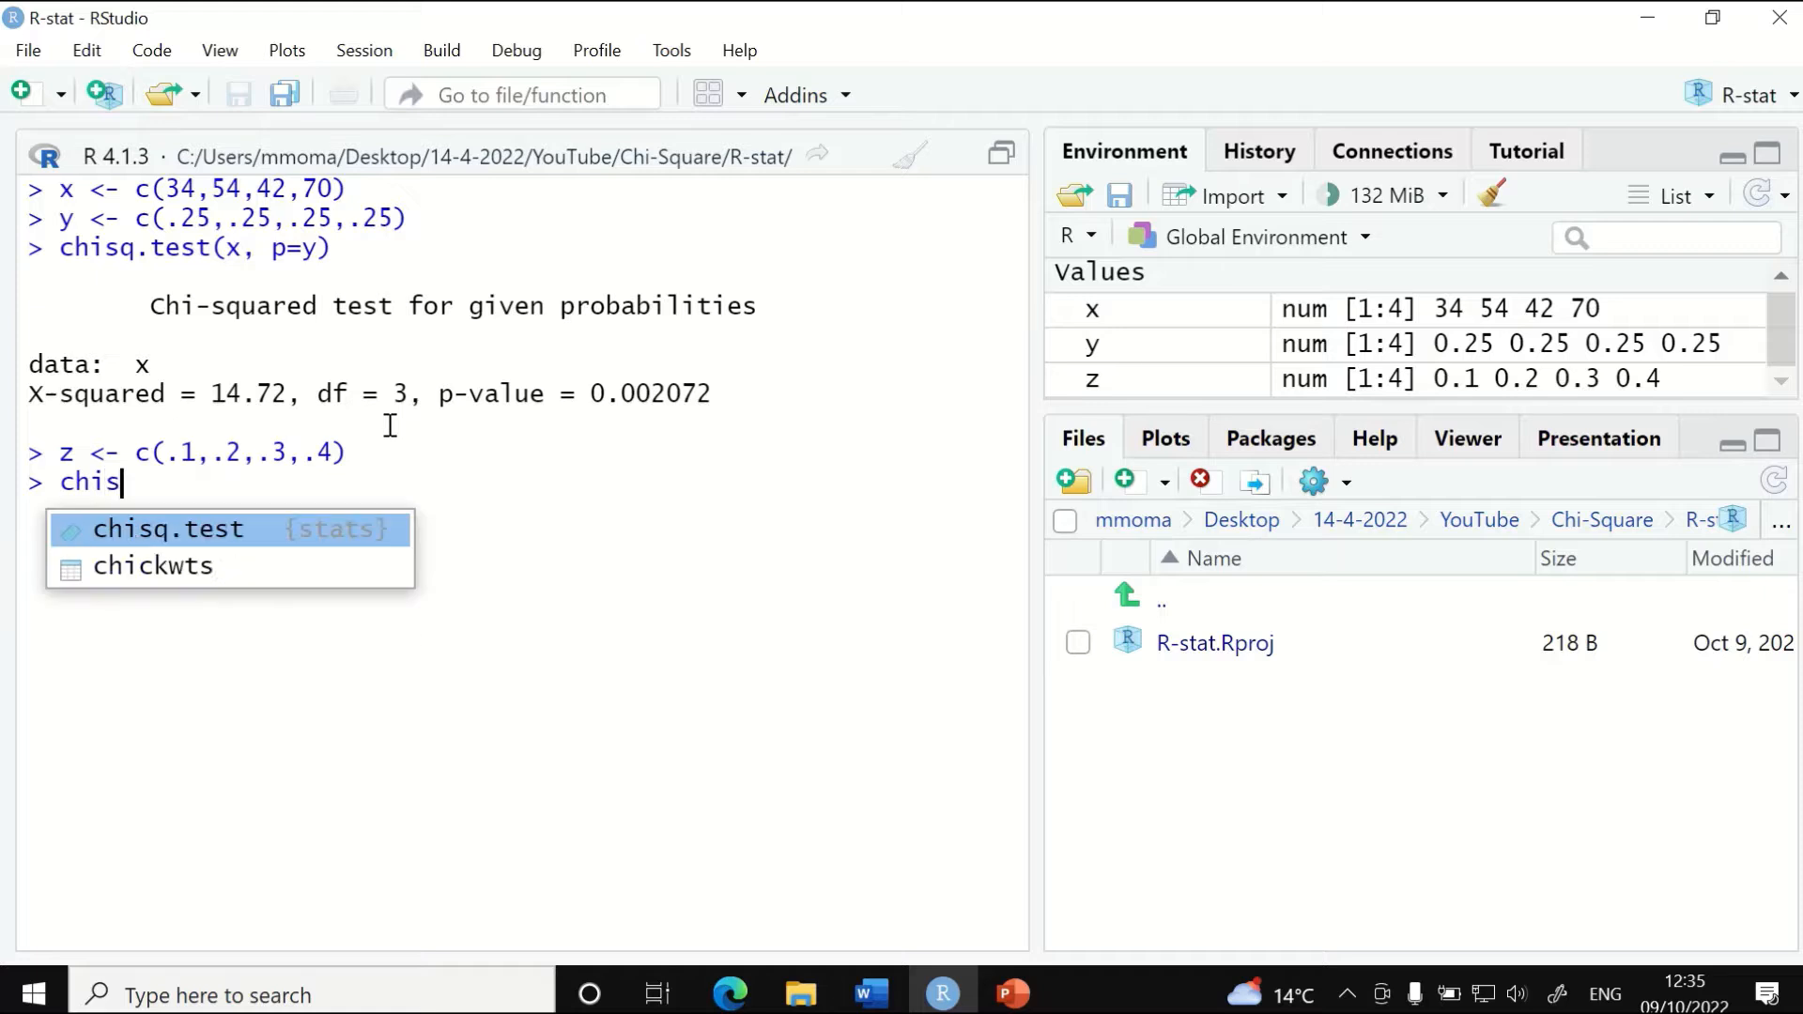
text(q.test)
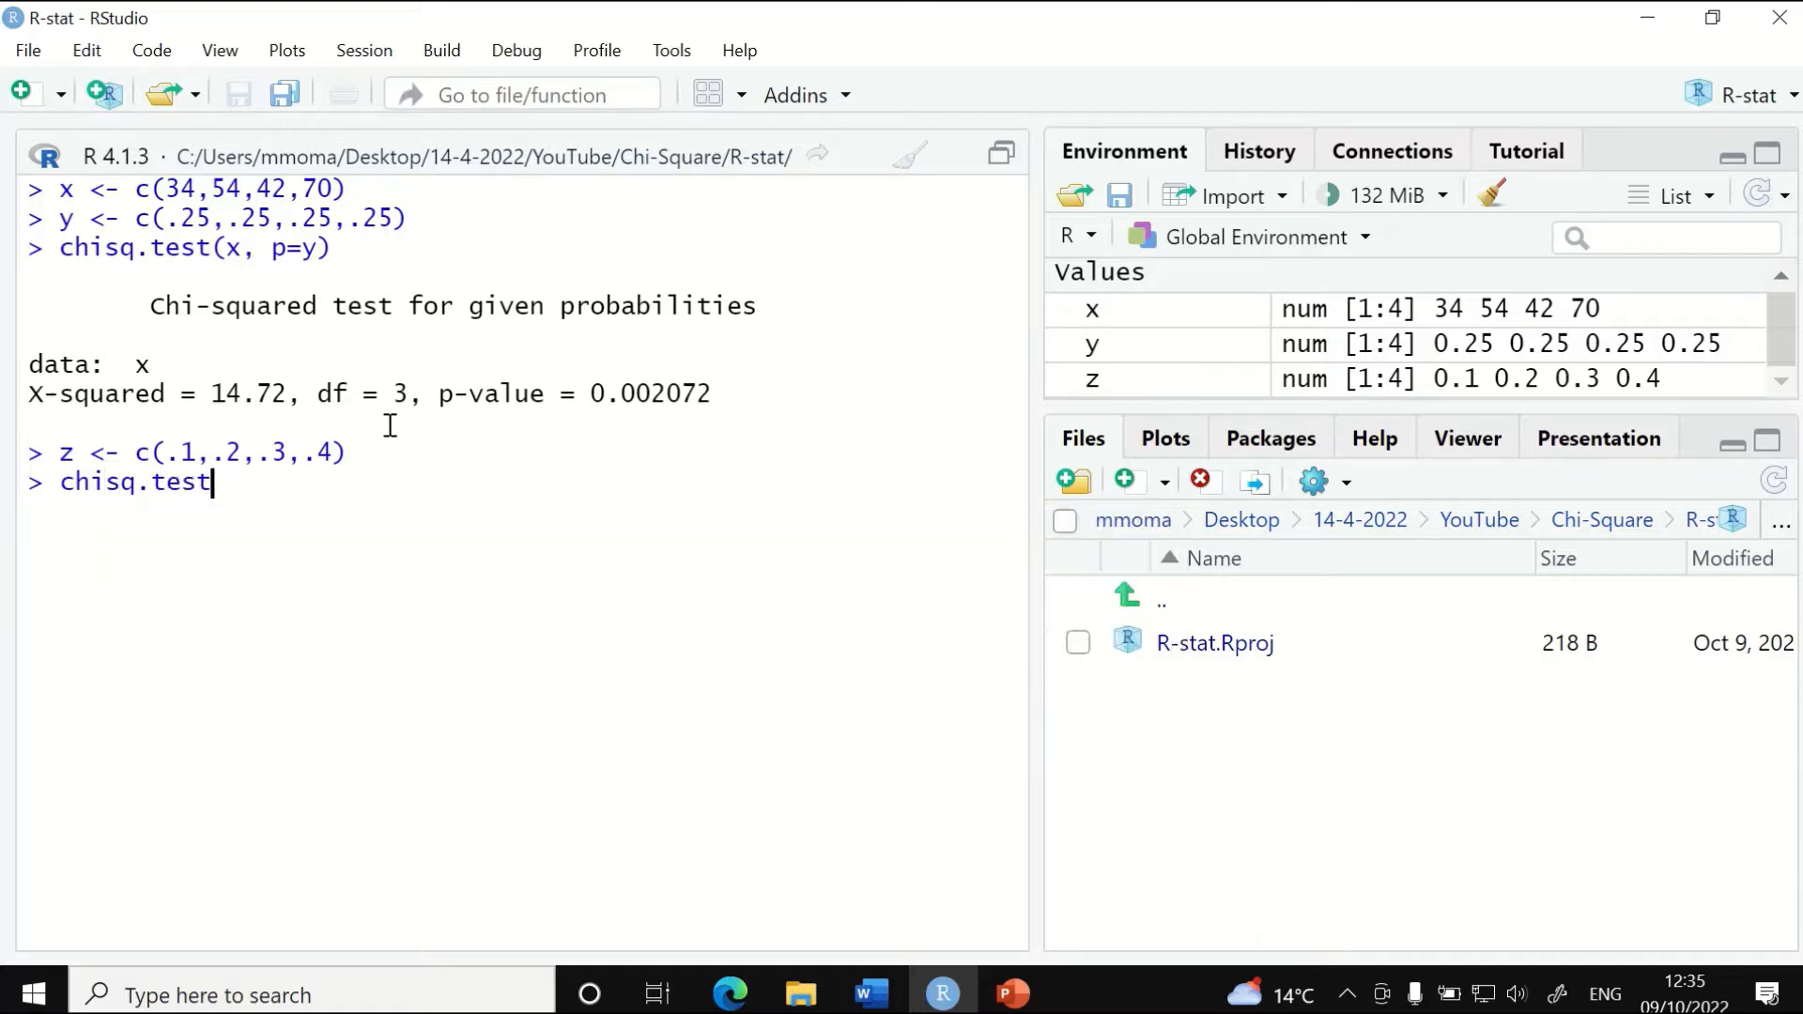
text(()
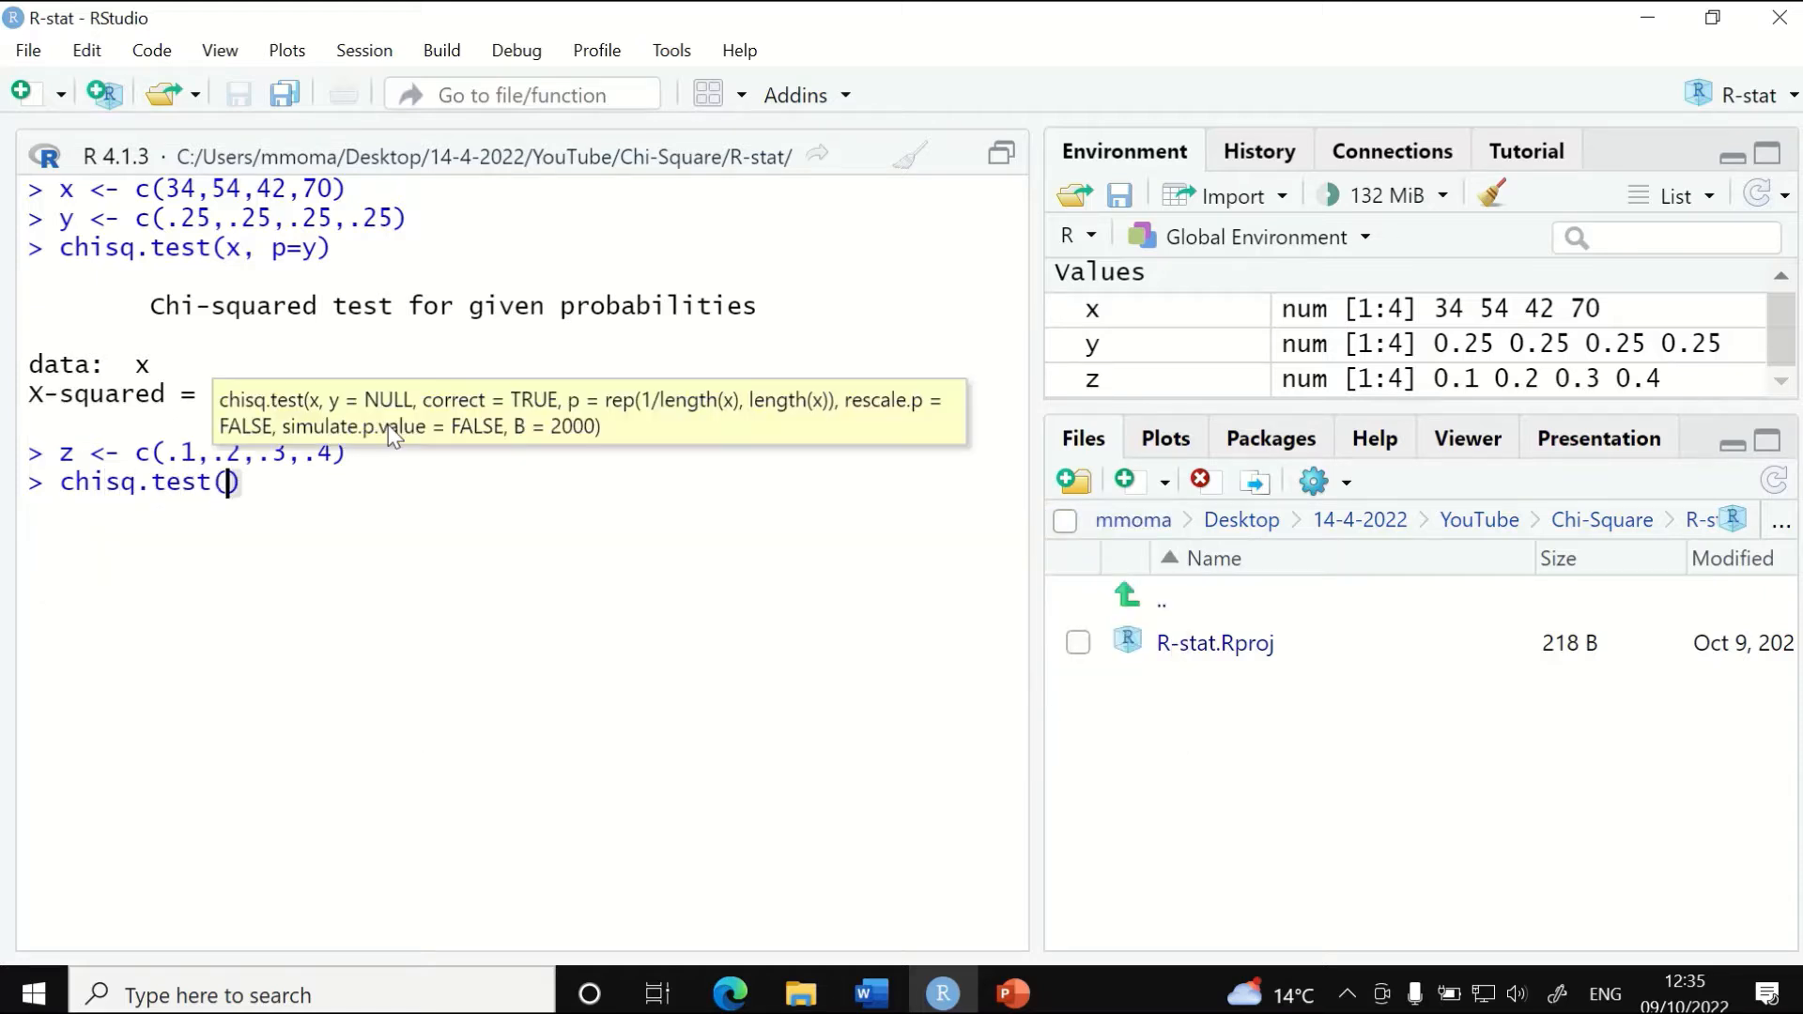
text(x)
text(, p=z)
key(Return)
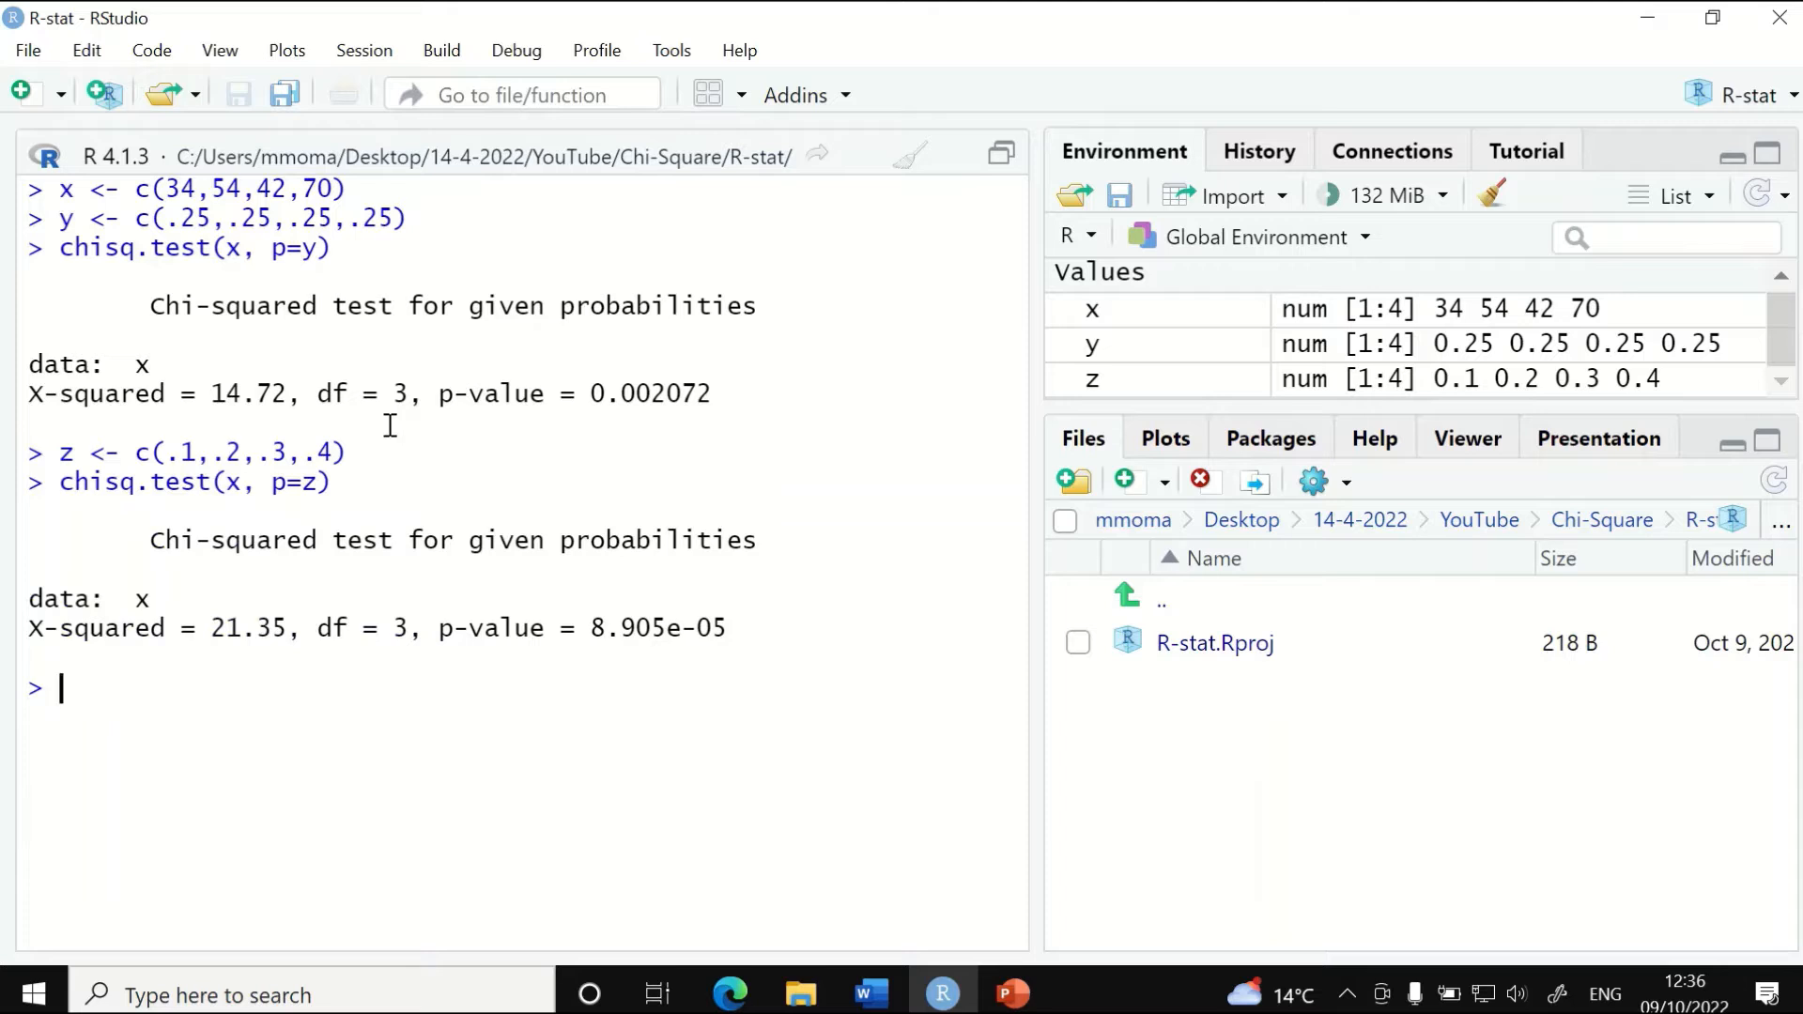